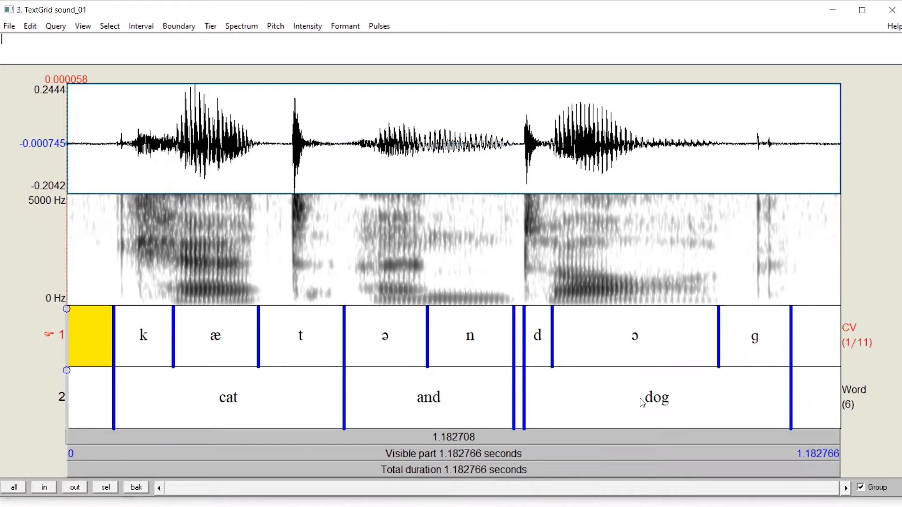
Listen to the "cat", "and" and "dog" intervals on the Word tier and the k and æ segments on the CV tier
click(243, 403)
click(236, 437)
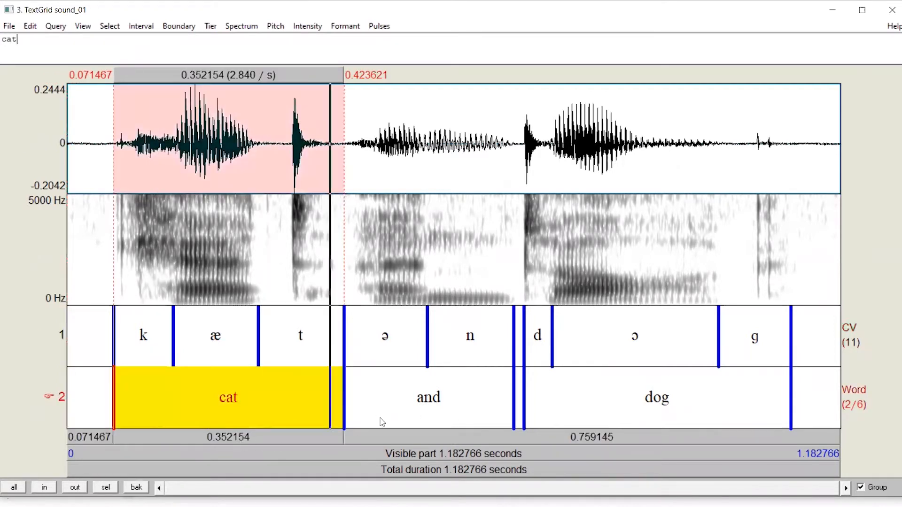
click(418, 423)
click(416, 438)
click(617, 414)
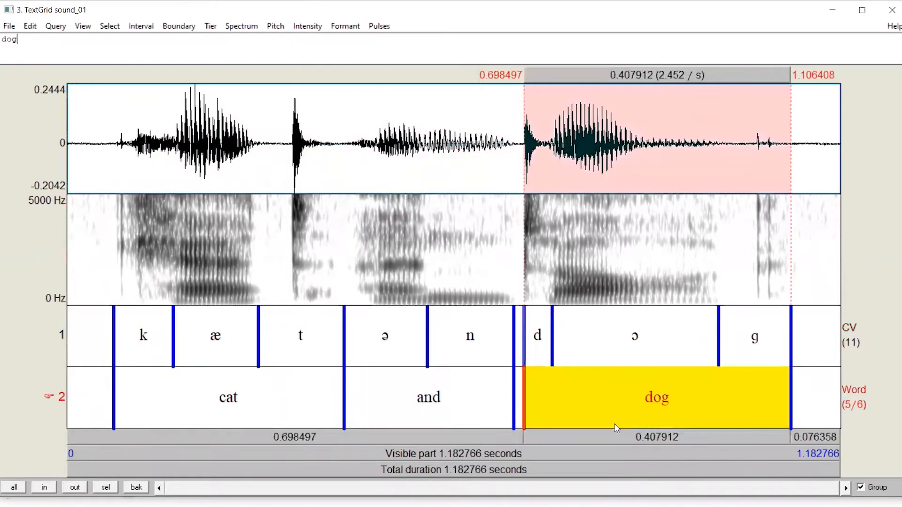
click(615, 440)
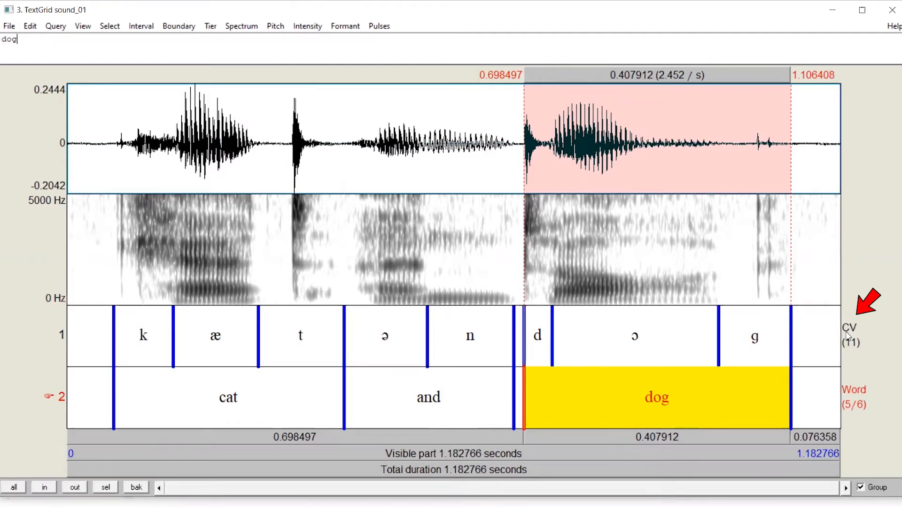
click(146, 352)
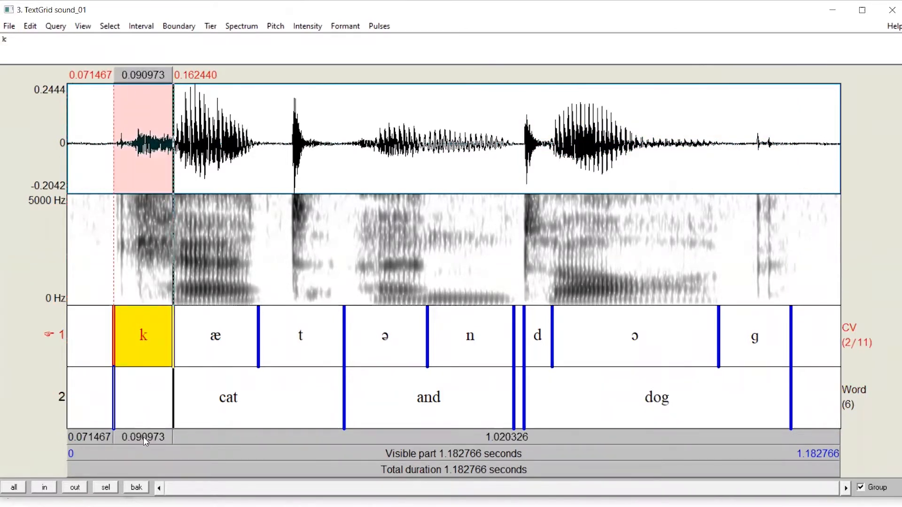
click(213, 341)
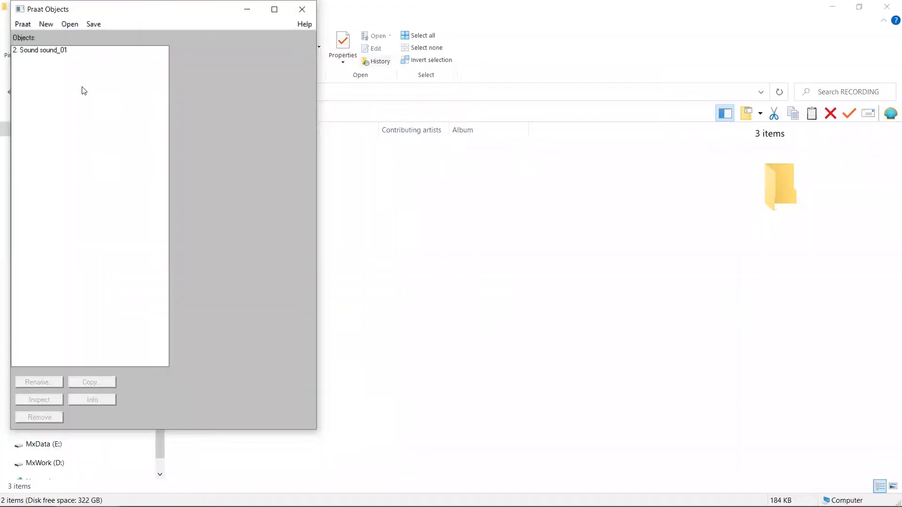
Create a TextGrid for sound_01 with two interval tiers named CV and Word and no point tiers
click(66, 55)
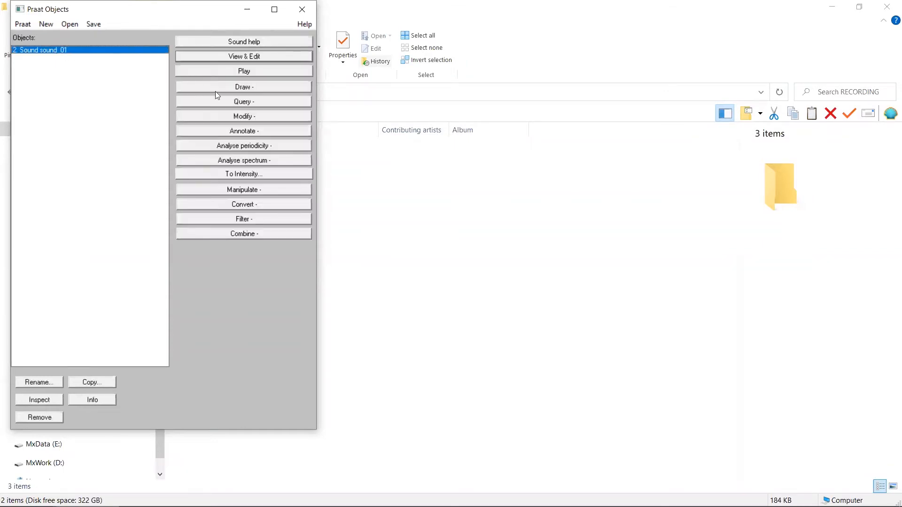
click(243, 132)
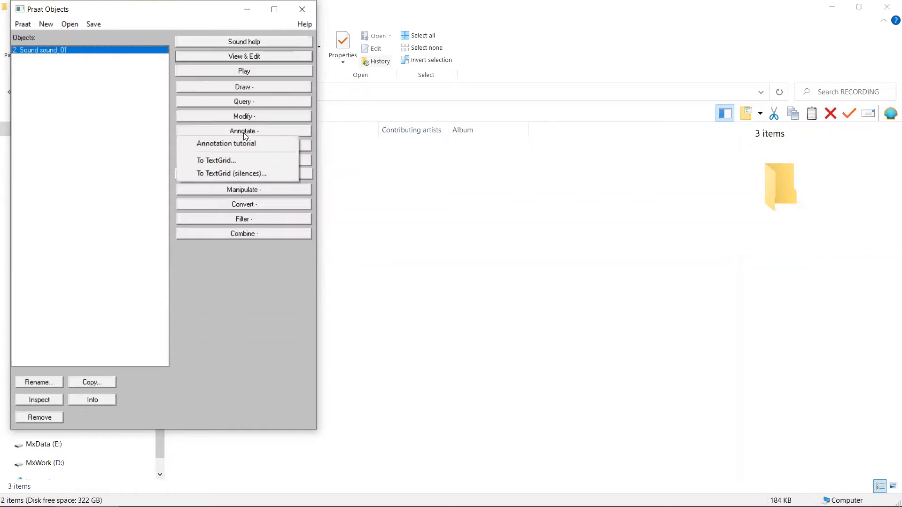
click(253, 160)
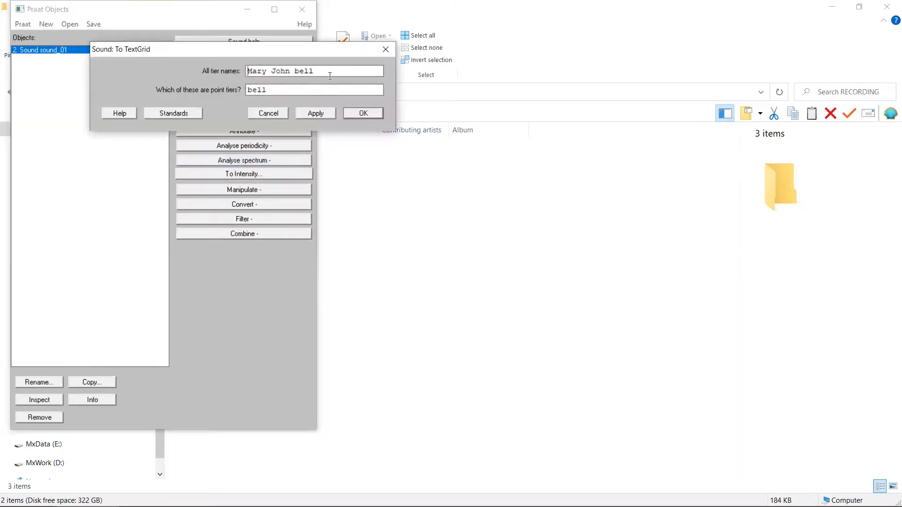
drag(329, 73, 243, 69)
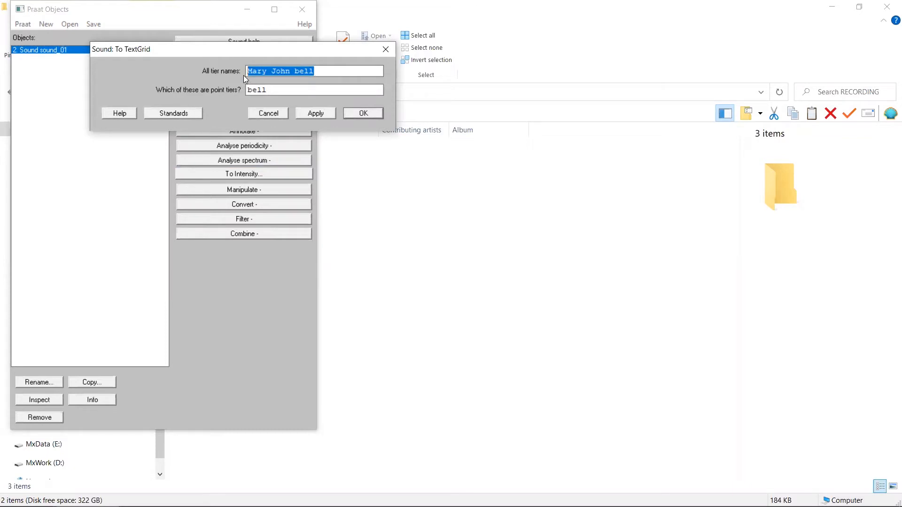
key(BackSpace)
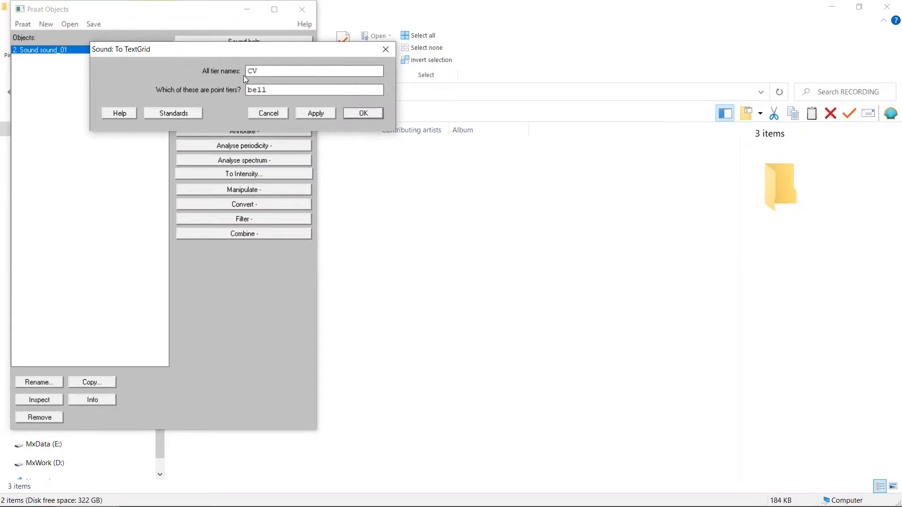
text(ord)
click(357, 115)
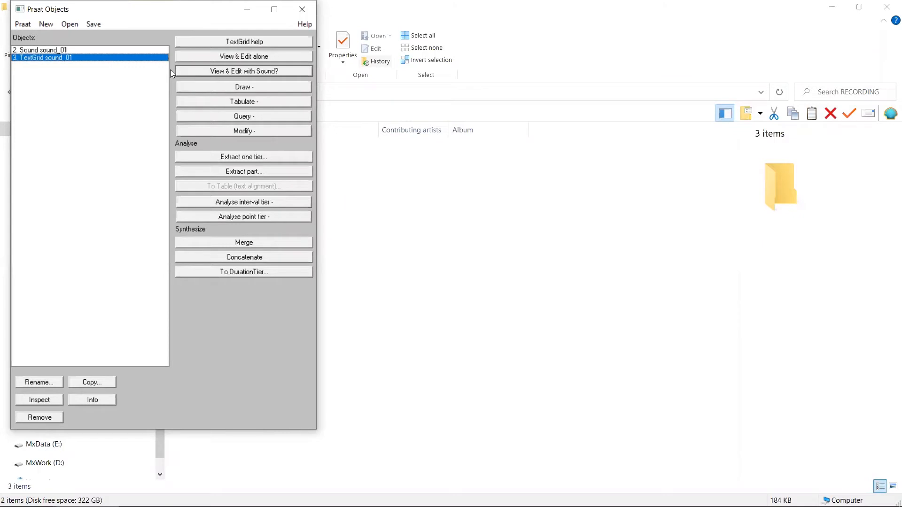
Open the sound_01 Sound and its TextGrid together for viewing and editing
ctrl+click(154, 48)
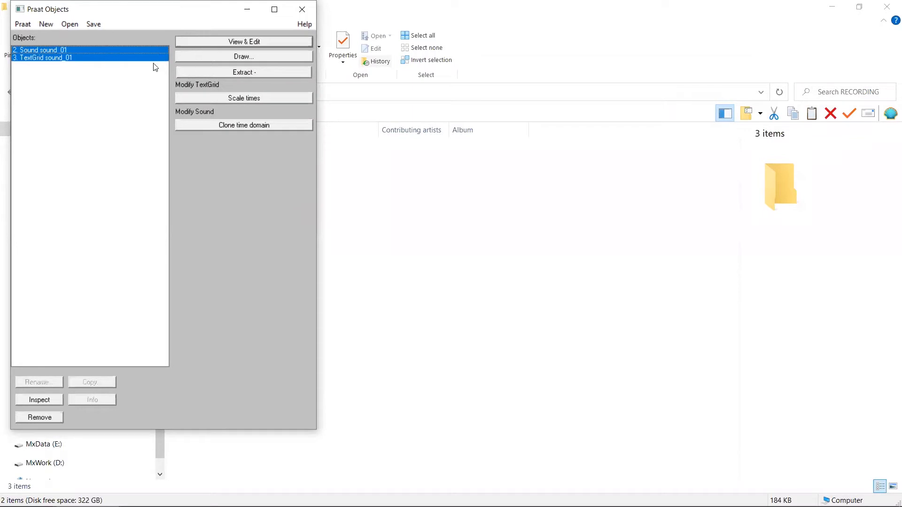
click(243, 43)
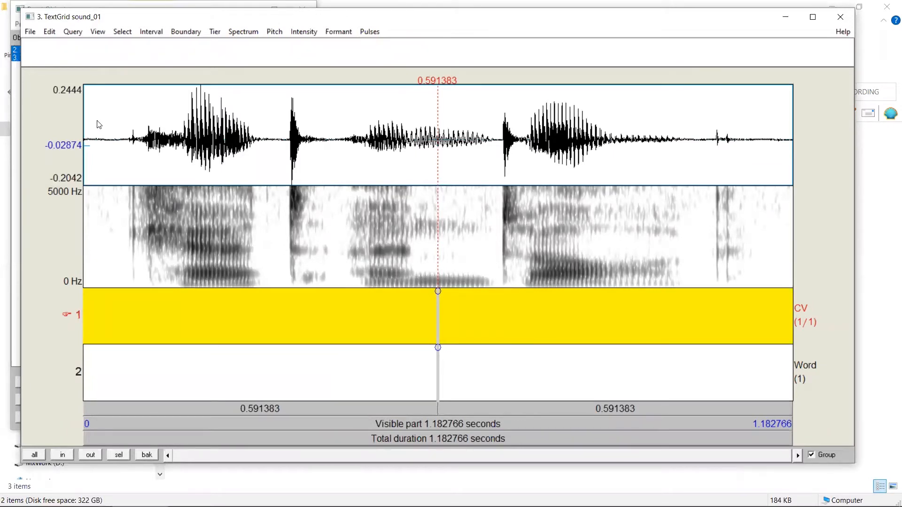
Play the first word in the waveform, from about 0.07 s to 0.42 s
click(92, 135)
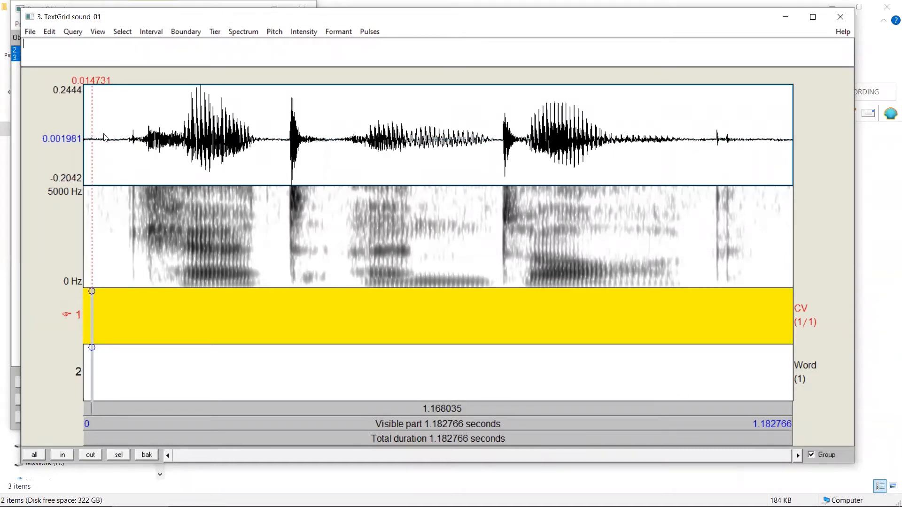
drag(126, 140, 323, 159)
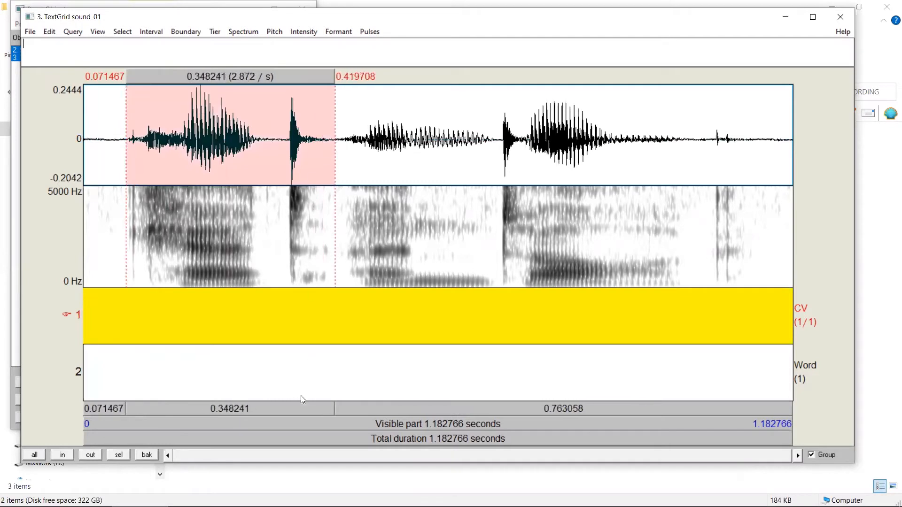
click(293, 410)
Add Word tier boundaries at the start and end of the first word, at about 0.073 s and 0.417 s
click(125, 134)
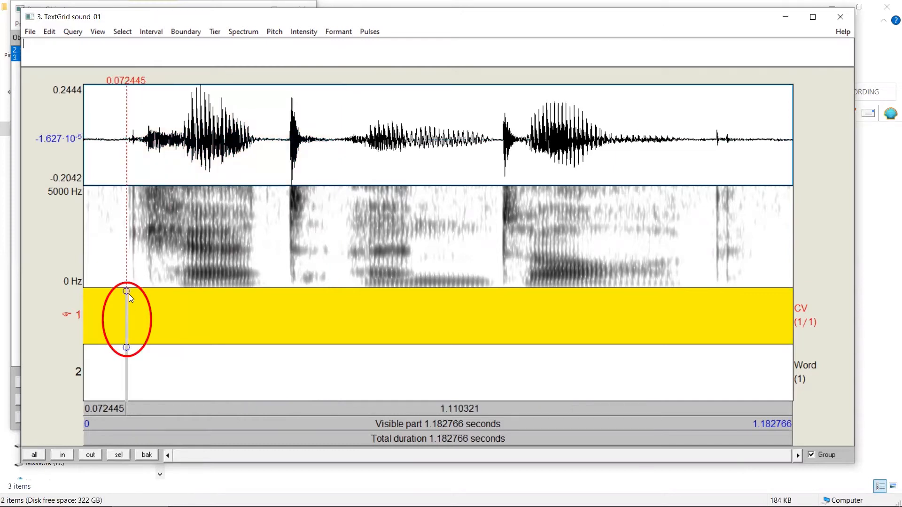
click(126, 139)
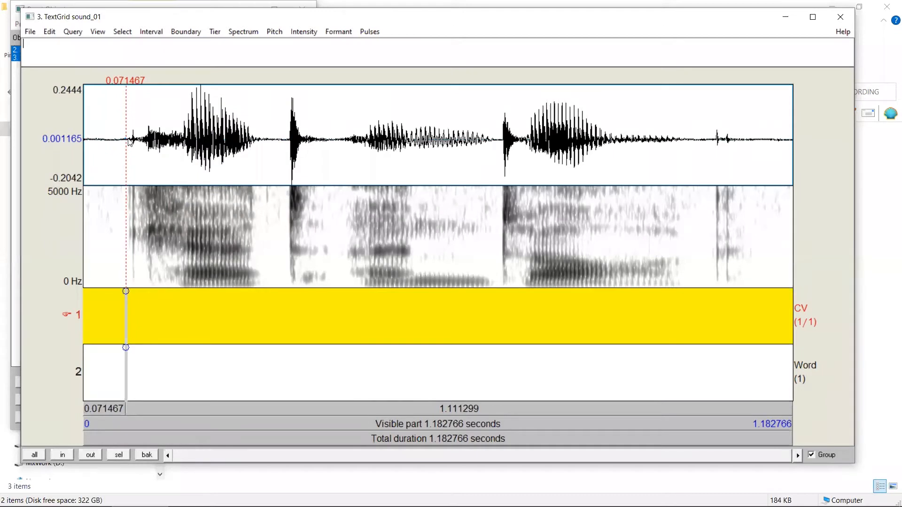
click(128, 140)
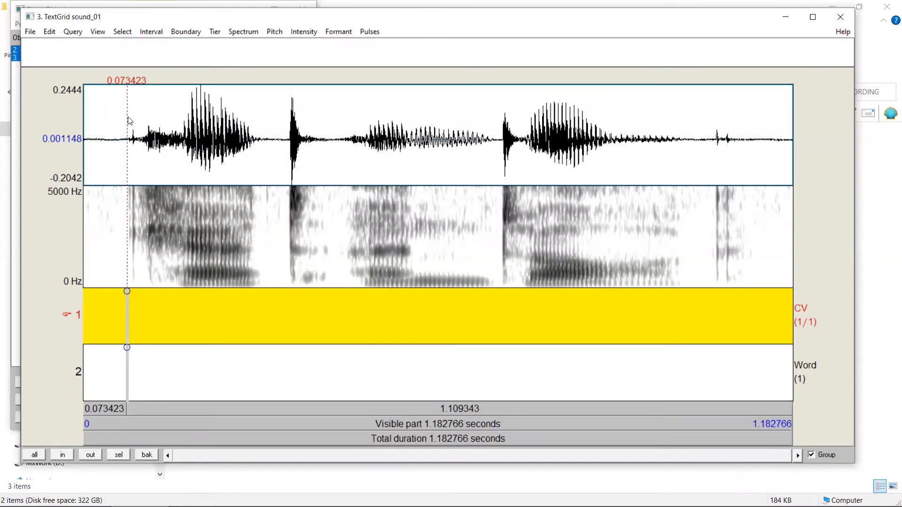
click(127, 348)
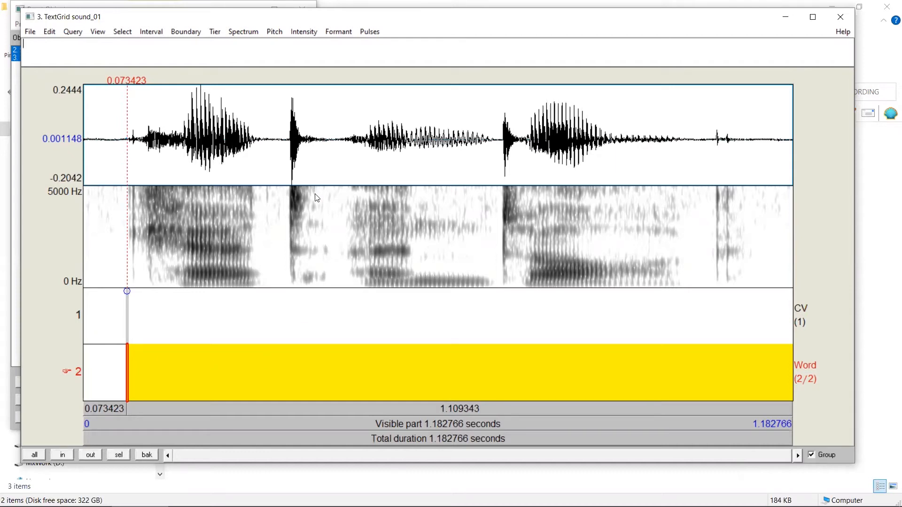
click(334, 141)
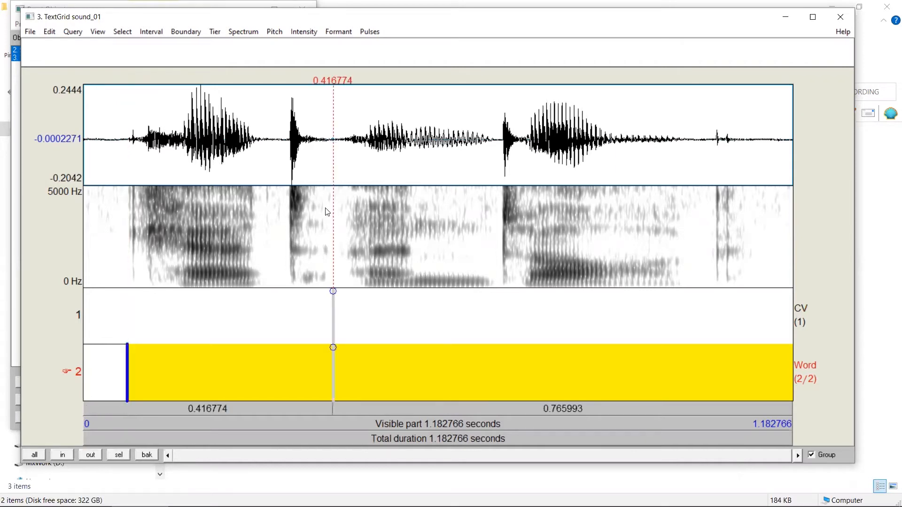
click(333, 348)
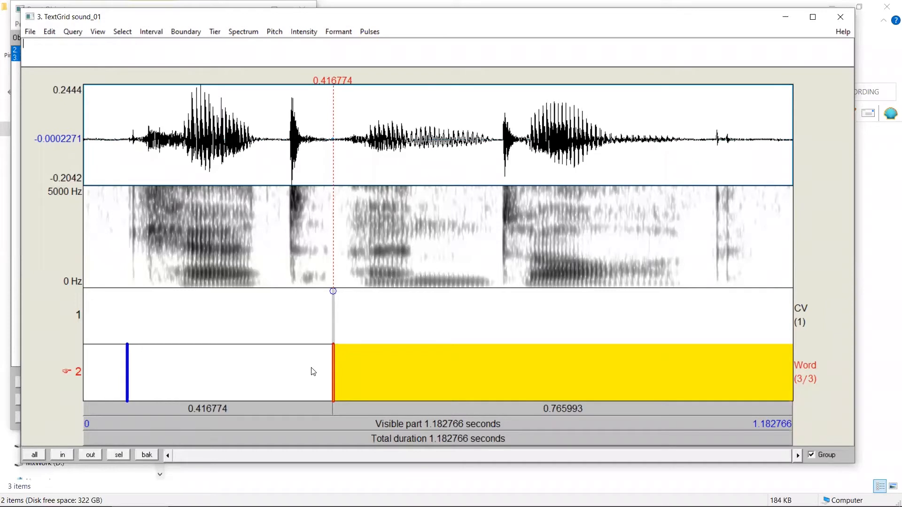
Play the Word tier interval between the two boundaries and label it "cat"
click(353, 374)
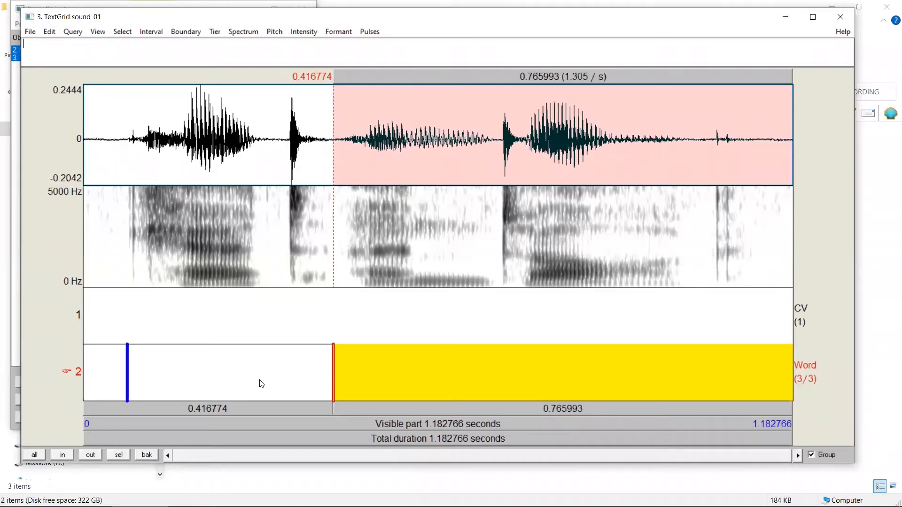
click(262, 384)
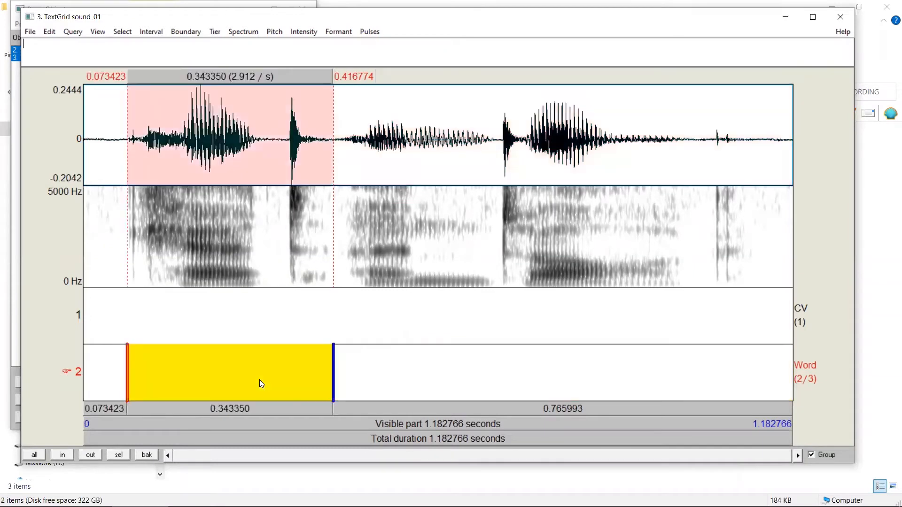
click(260, 408)
text(cat)
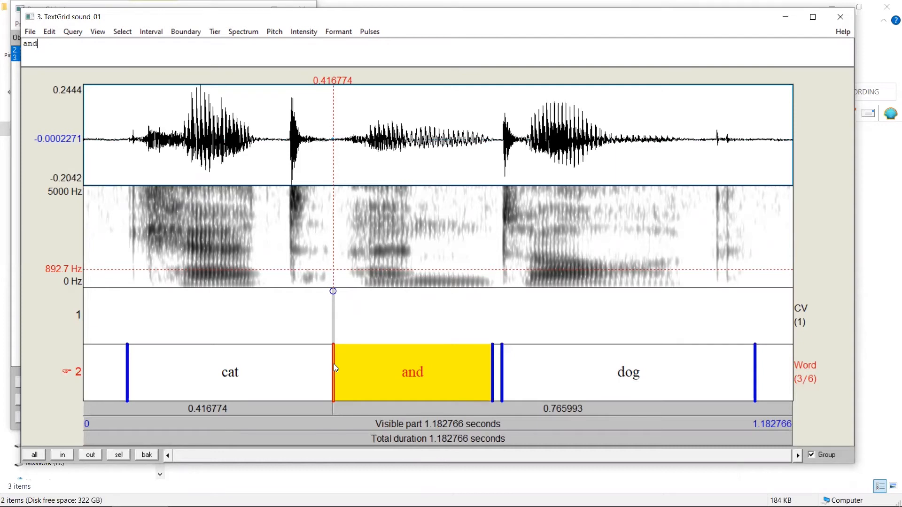
click(494, 370)
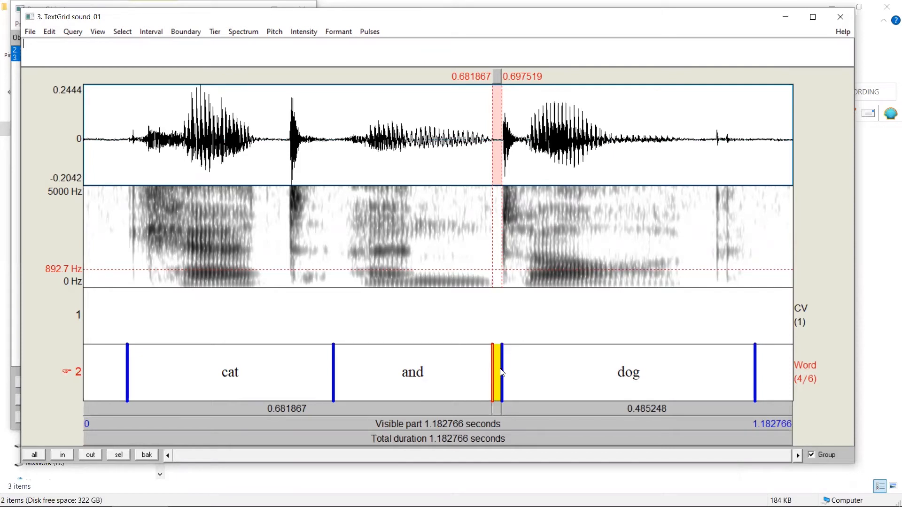
click(505, 373)
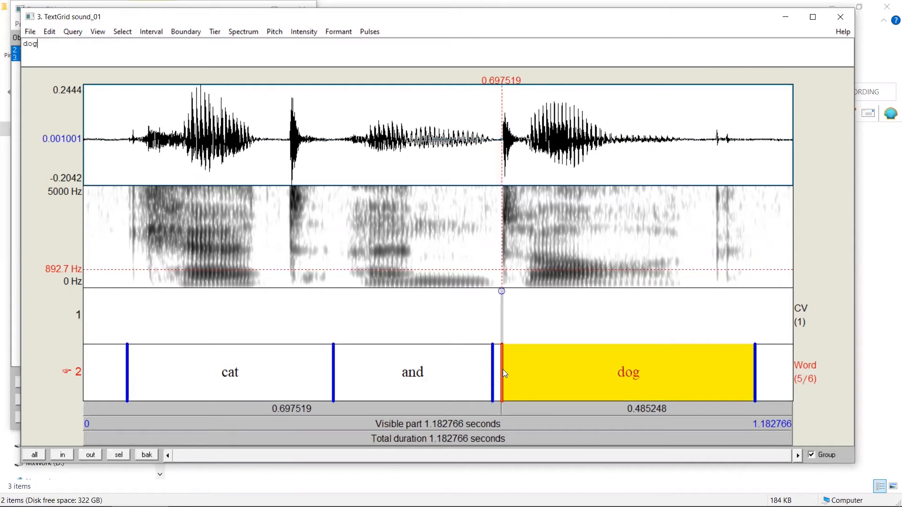
Remove the extra Word tier boundary at about 0.338 s between "cat" and "and", and reselect the "cat" interval
click(145, 374)
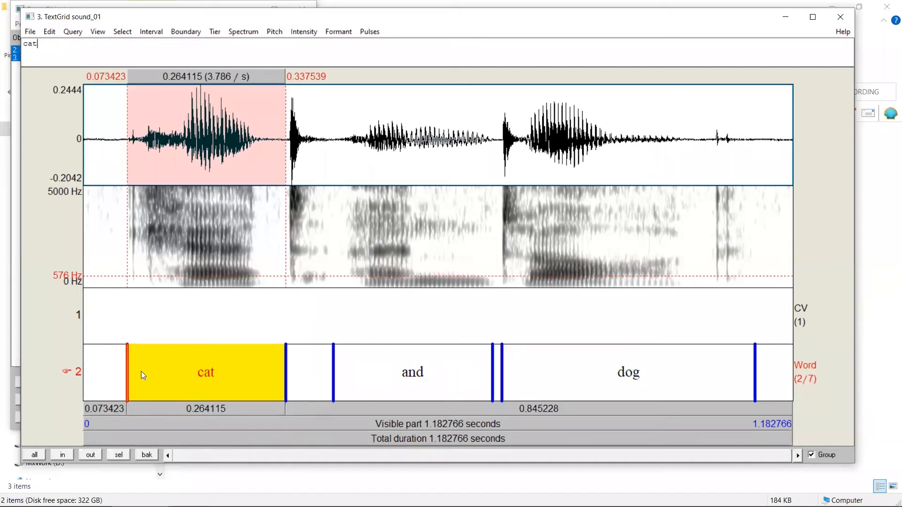
drag(126, 368, 131, 364)
click(287, 368)
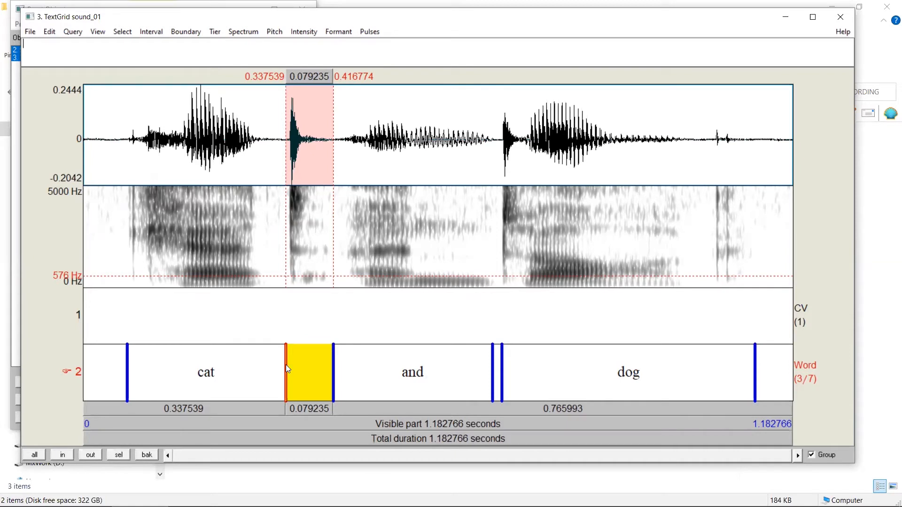
click(285, 365)
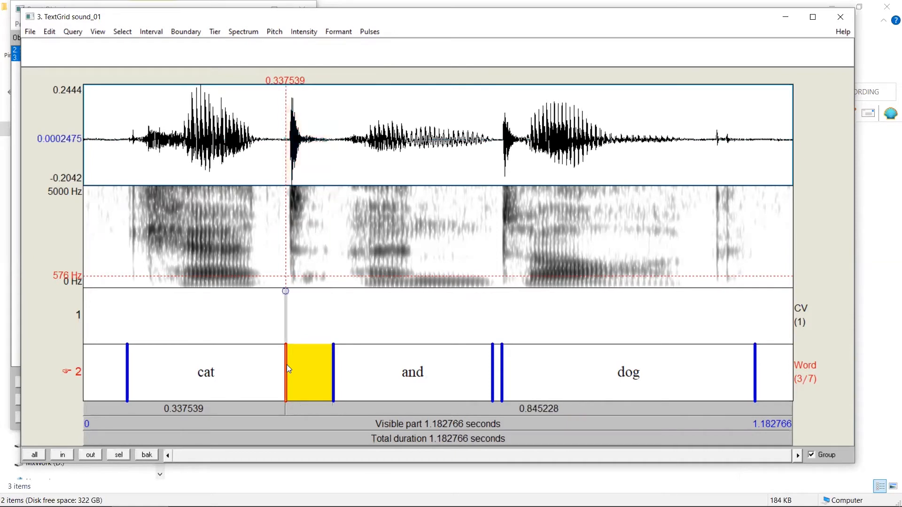
click(188, 33)
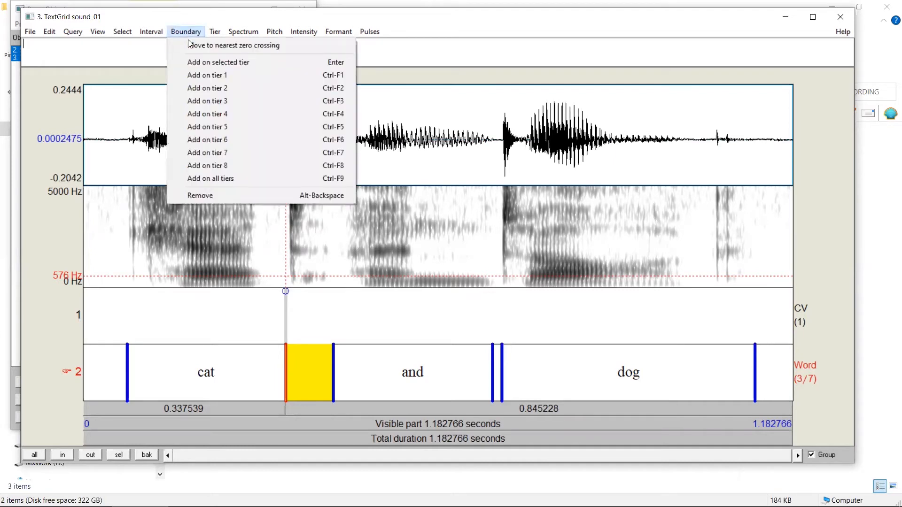
click(198, 196)
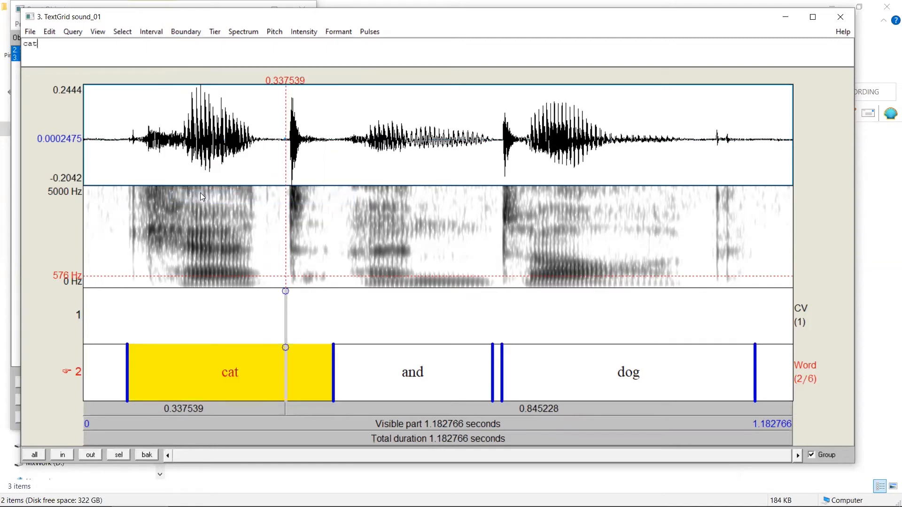
click(179, 373)
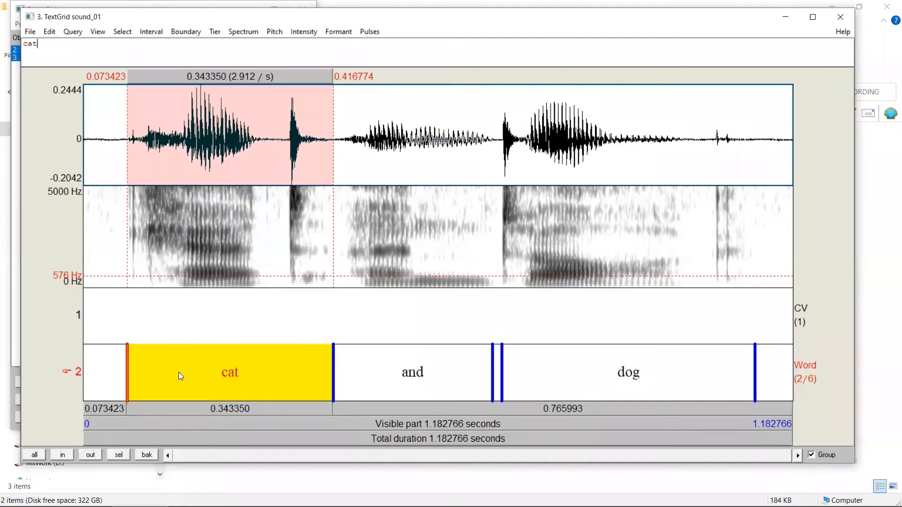
click(126, 370)
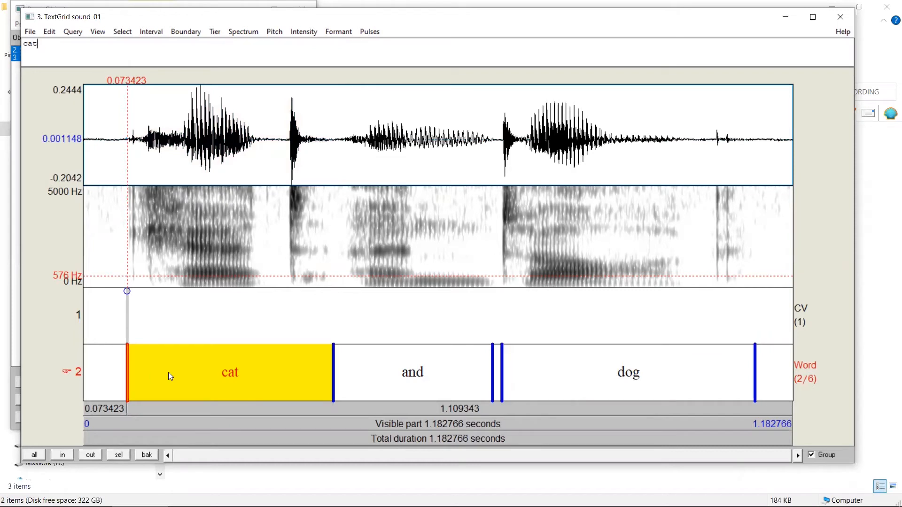
click(331, 369)
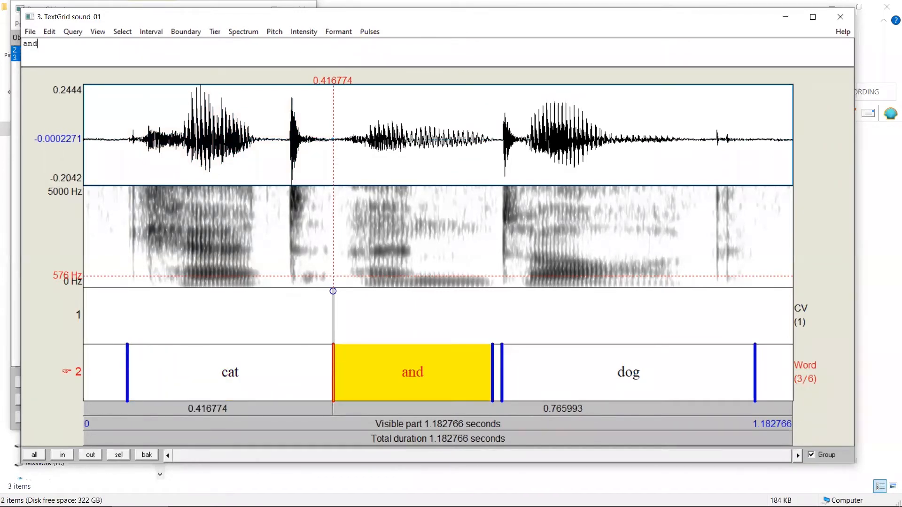
click(127, 379)
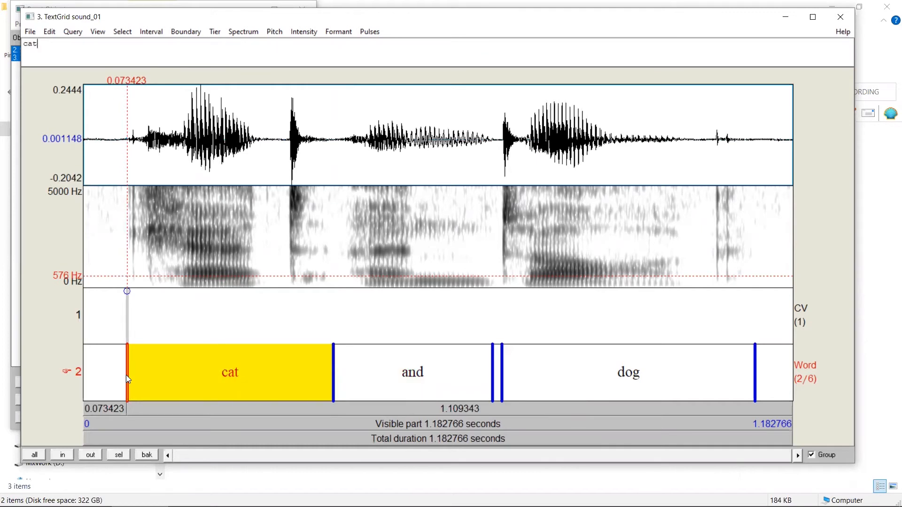
Add CV tier boundaries aligned with the five Word tier boundaries, at about 0.073, 0.417, 0.682, 0.698 and 1.119 s
click(128, 290)
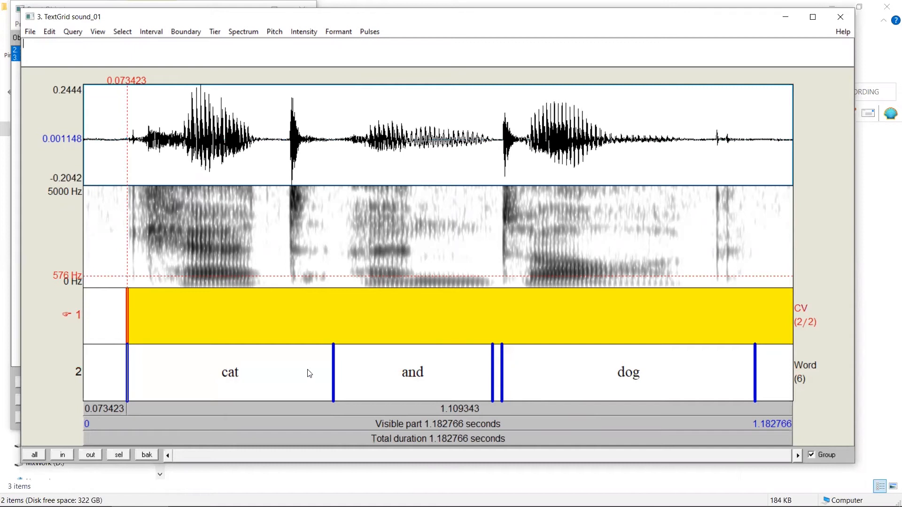
click(335, 370)
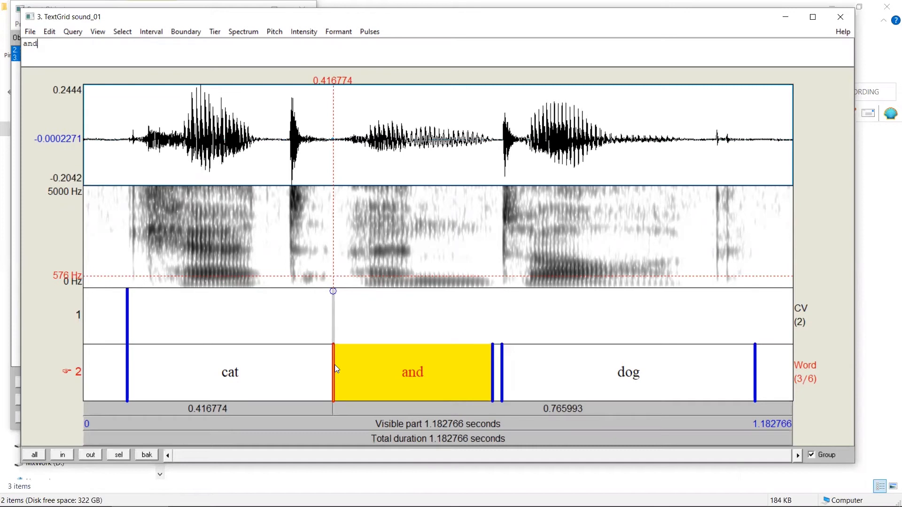
click(334, 291)
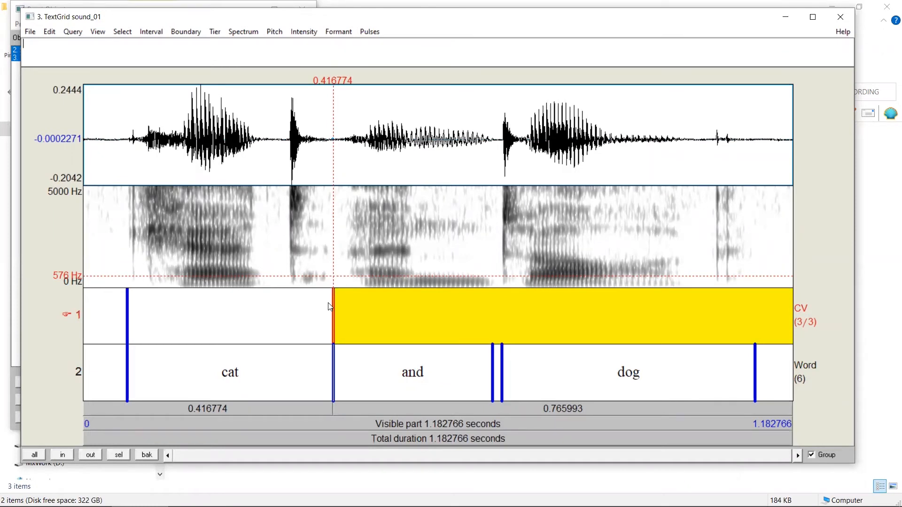
click(494, 359)
click(492, 291)
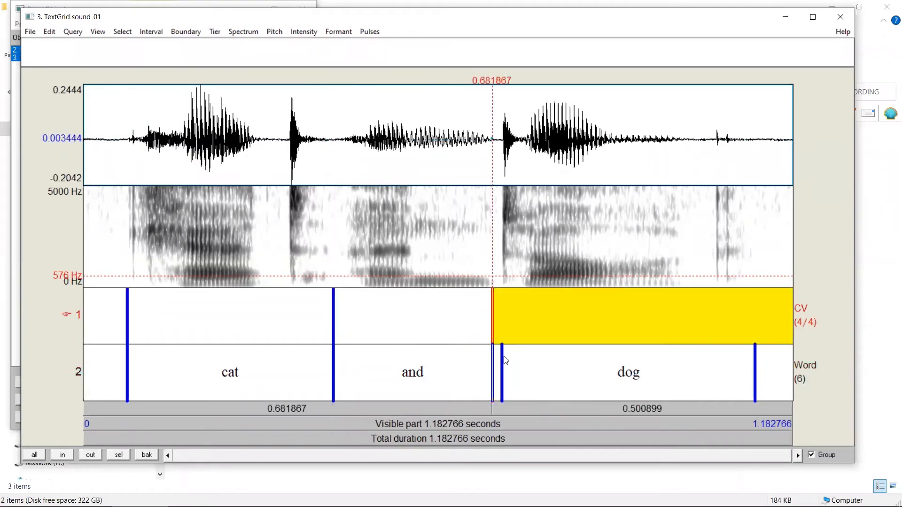
click(505, 360)
click(502, 291)
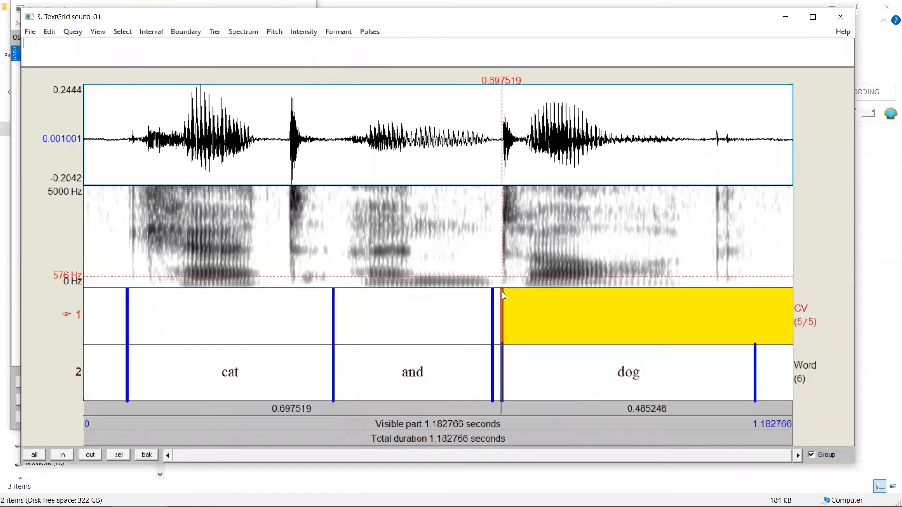
click(757, 365)
click(755, 292)
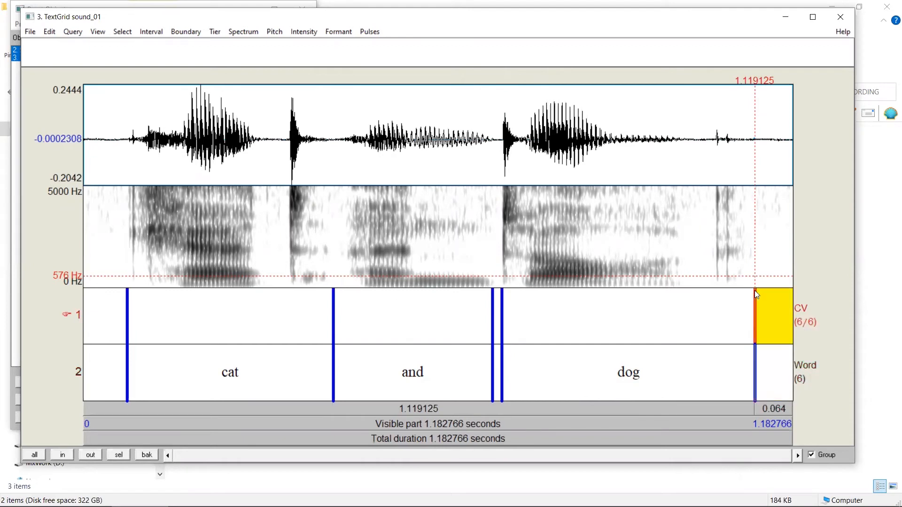
Play the "cat" interval and add CV tier boundaries around its vowel, at about 0.168 s and 0.291 s
click(213, 383)
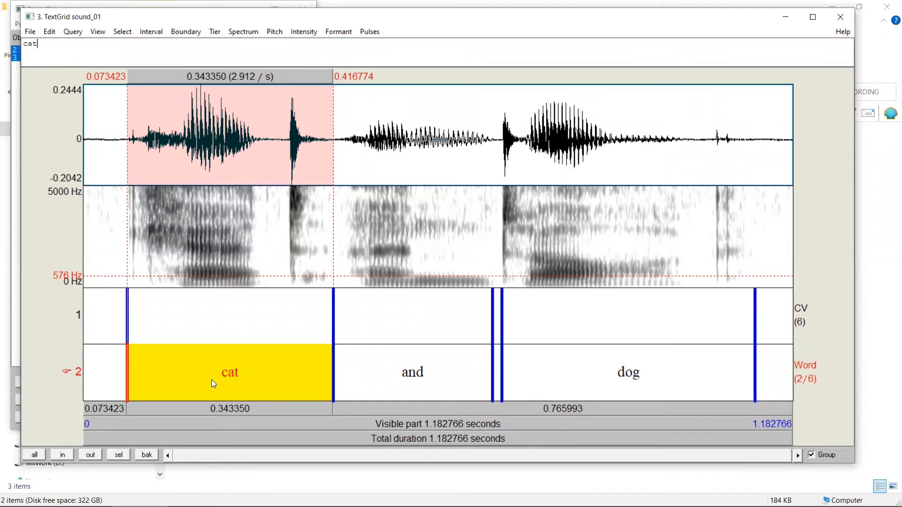
click(221, 409)
click(184, 266)
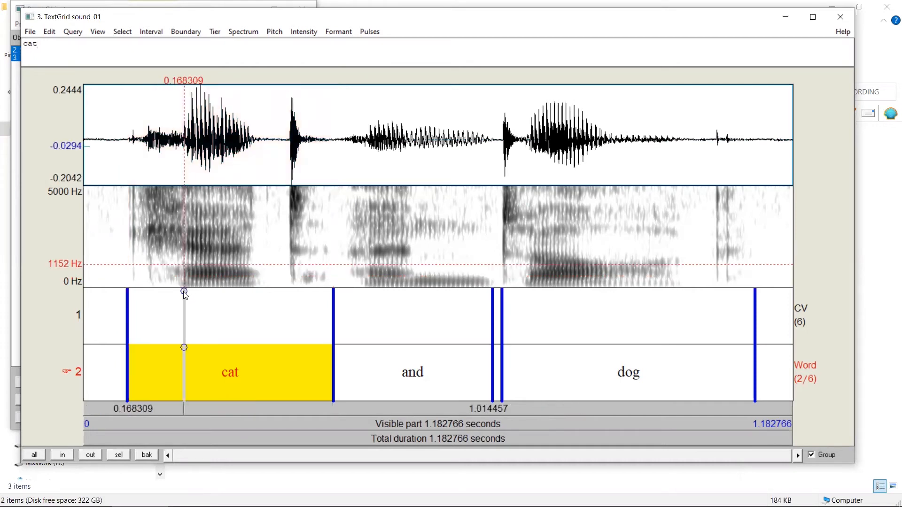
click(184, 292)
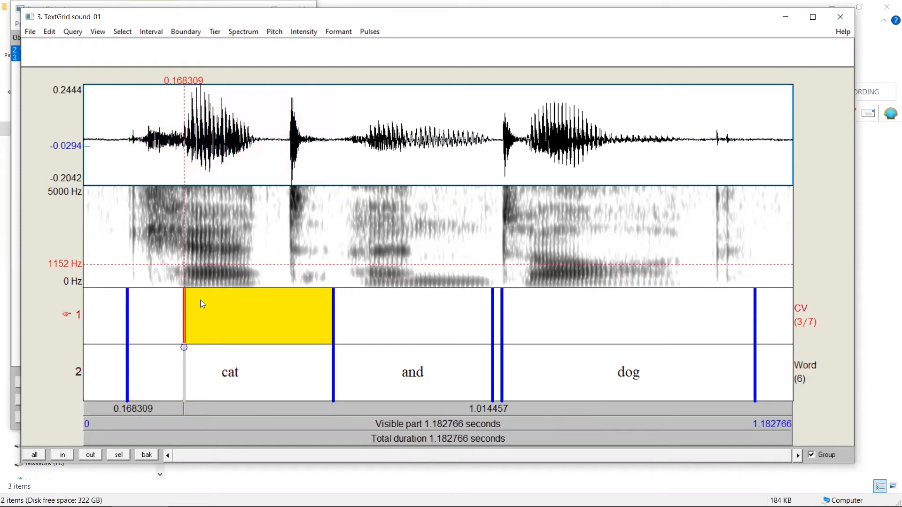
click(258, 256)
click(258, 291)
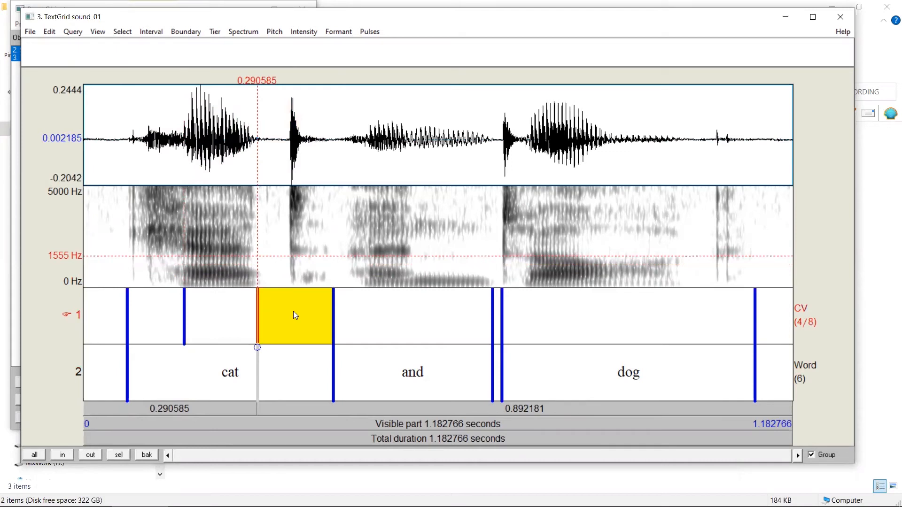
Label the three CV tier intervals of "cat" as "k", "æ" and "t", taking the vowel symbol from the IPA chart
click(157, 319)
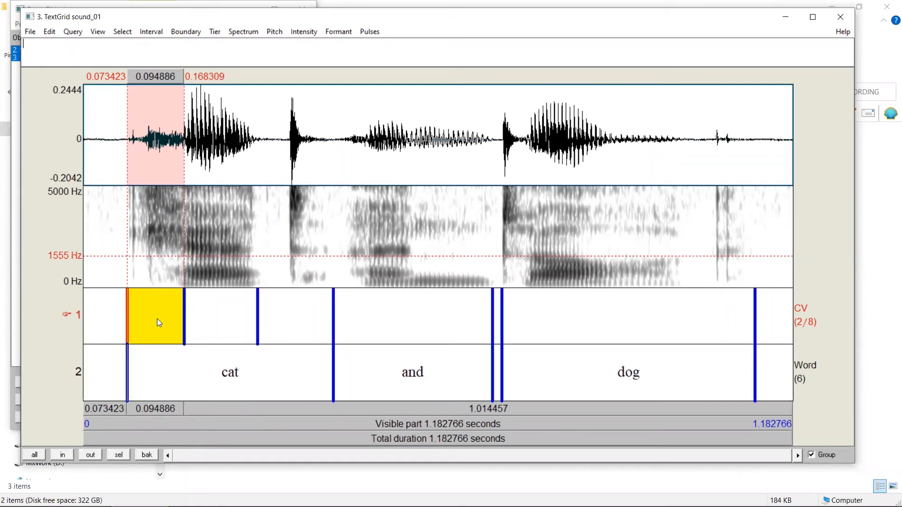
text(k)
click(285, 319)
text(t)
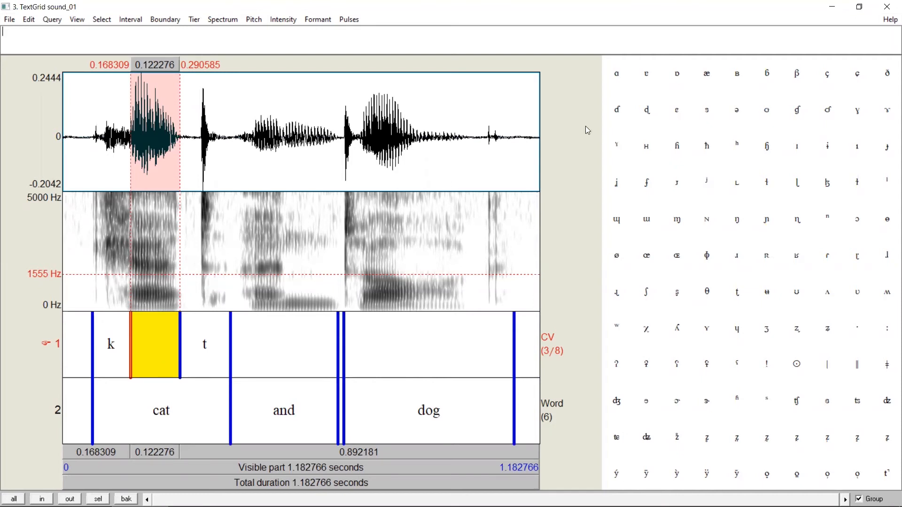
click(709, 75)
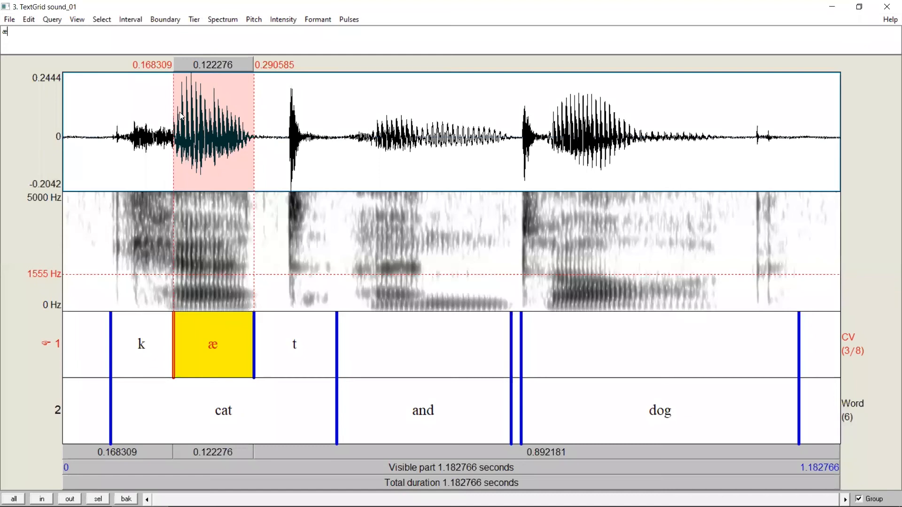
Enable the IPA chart display in the editor preferences and select the CV tier interval above "dog"
click(12, 21)
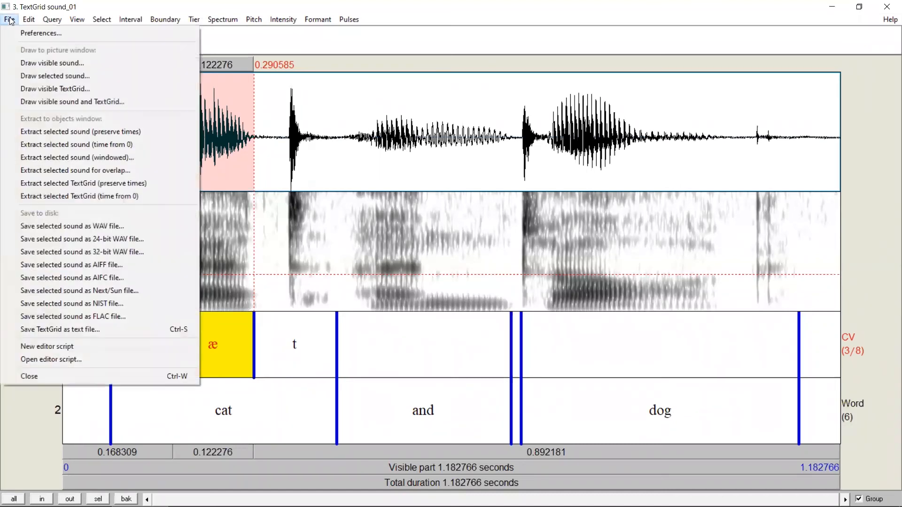
click(31, 37)
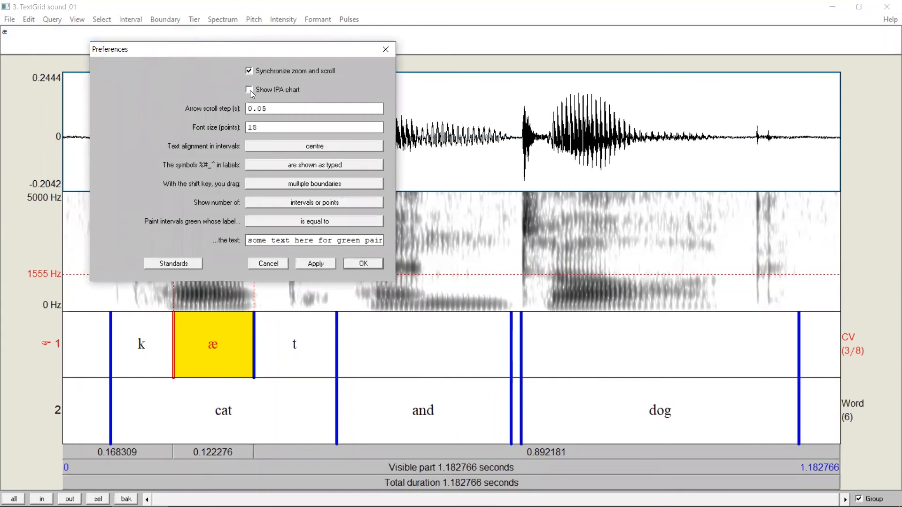
click(249, 90)
click(363, 263)
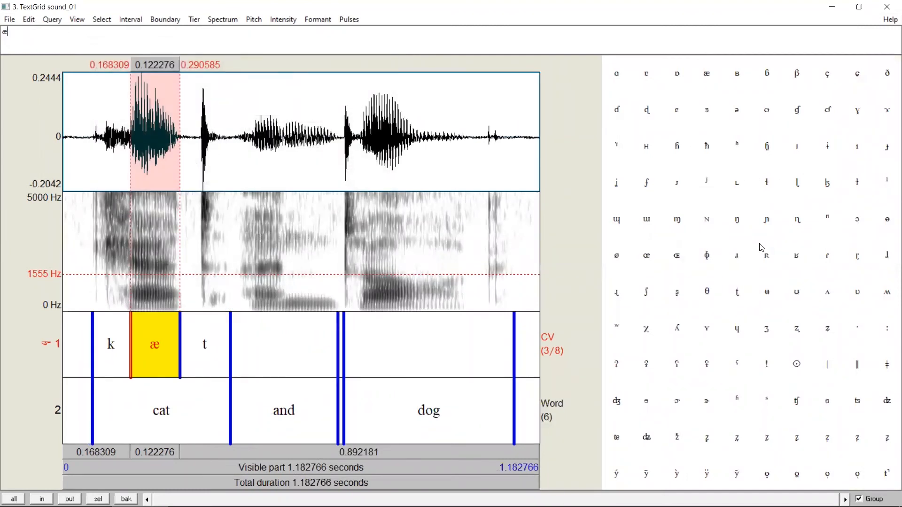
click(425, 317)
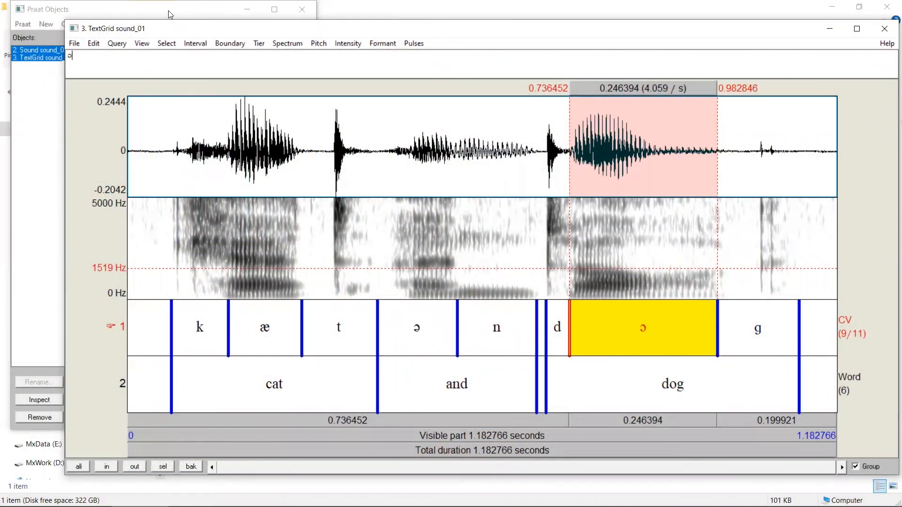
Save only the TextGrid sound_01 object as the text file sound_01.TextGrid in the RECORDING folder
click(168, 10)
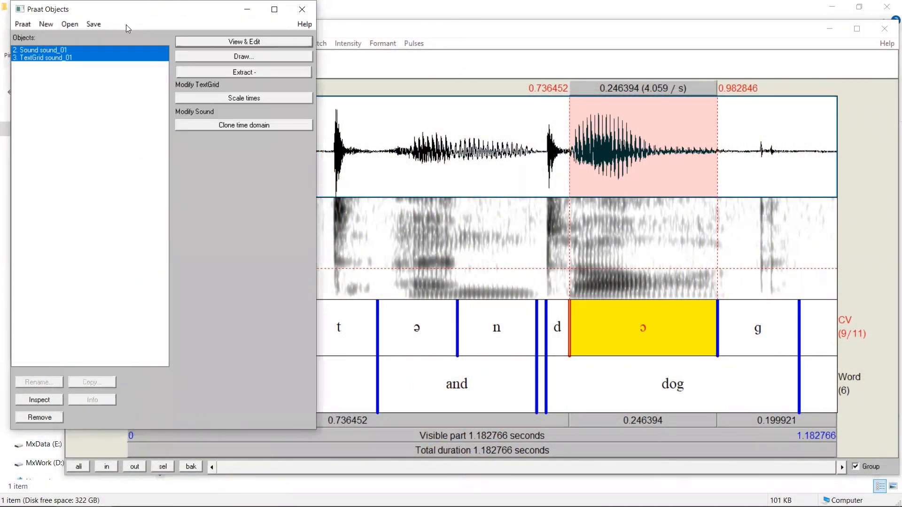
click(93, 58)
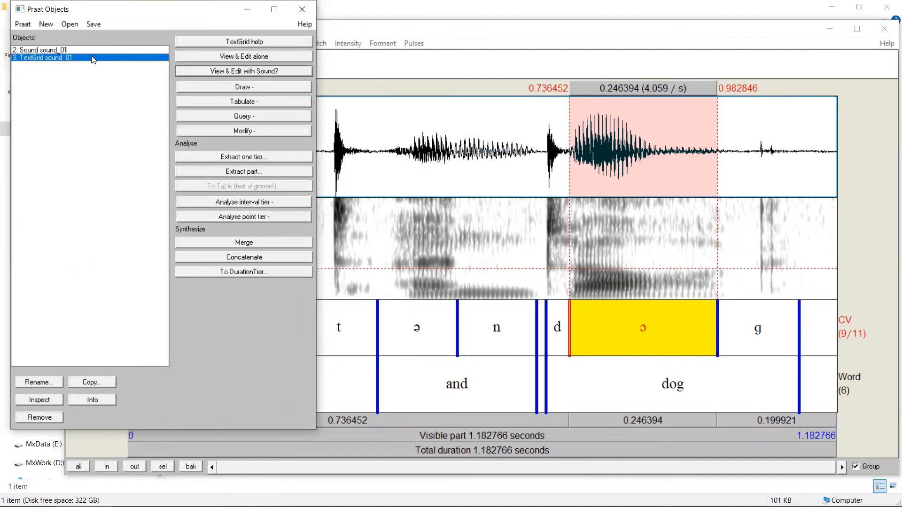
click(95, 23)
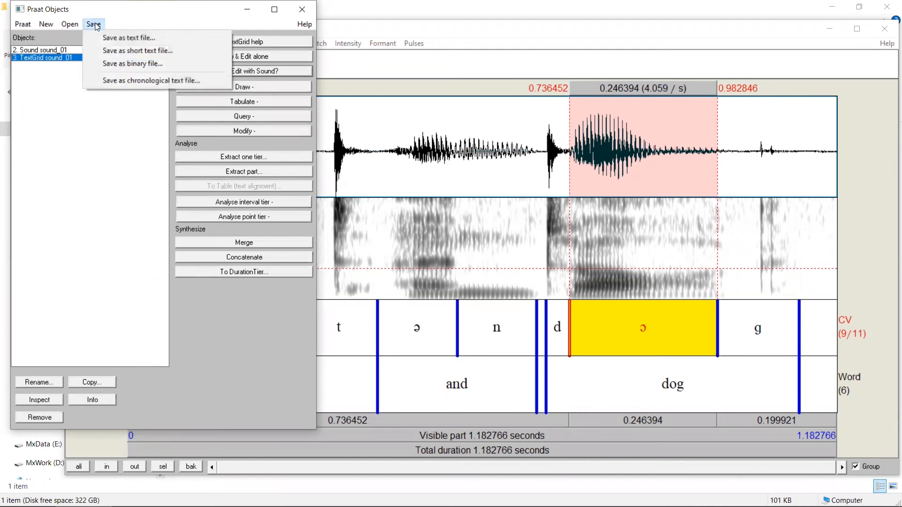
click(125, 36)
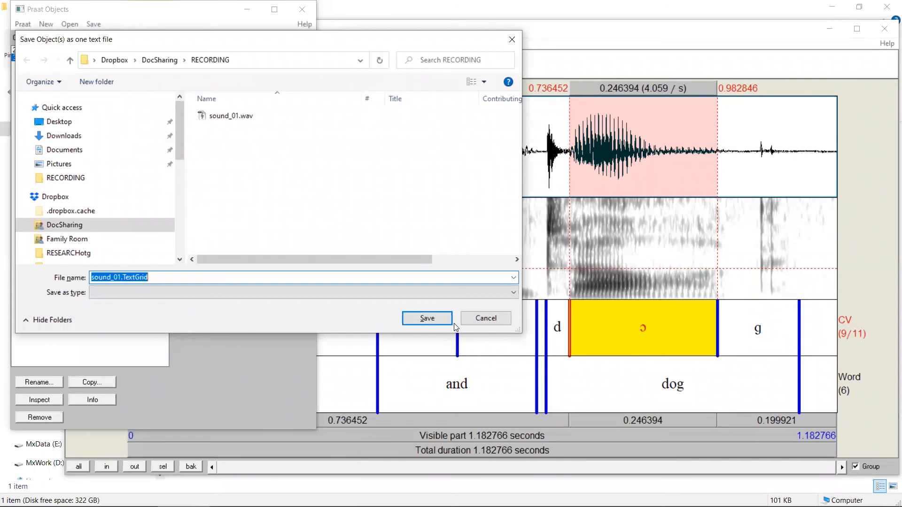
click(427, 318)
Remove the Sound and TextGrid objects from the object list and read sound_01.TextGrid and sound_01.wav back in from file
ctrl+click(93, 51)
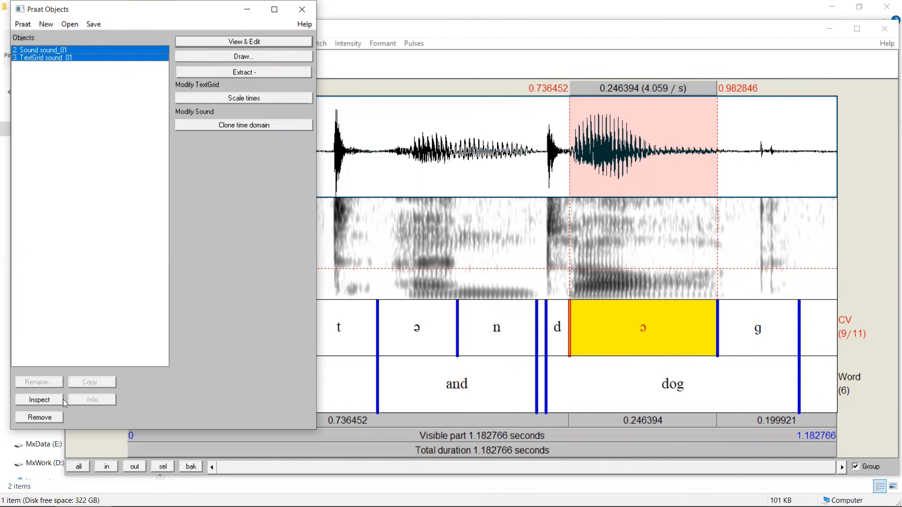
click(43, 418)
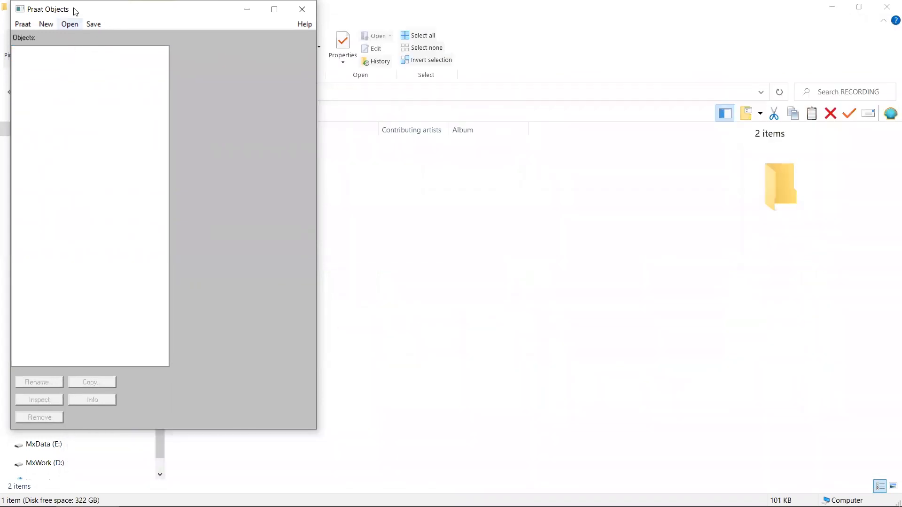
click(66, 25)
click(80, 37)
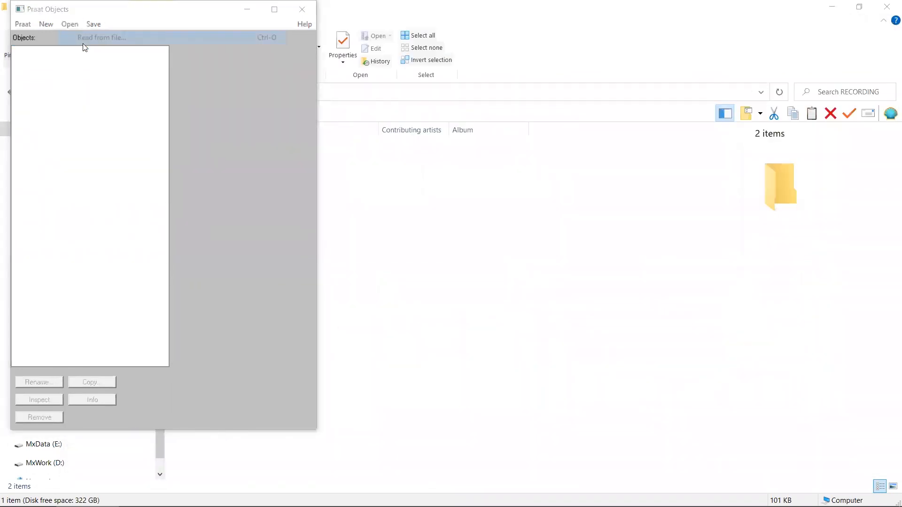
click(216, 129)
ctrl+click(235, 113)
click(426, 319)
Open the reloaded sound_01 Sound and TextGrid together for viewing and editing, and select the "cat" interval
click(64, 55)
ctrl+click(66, 49)
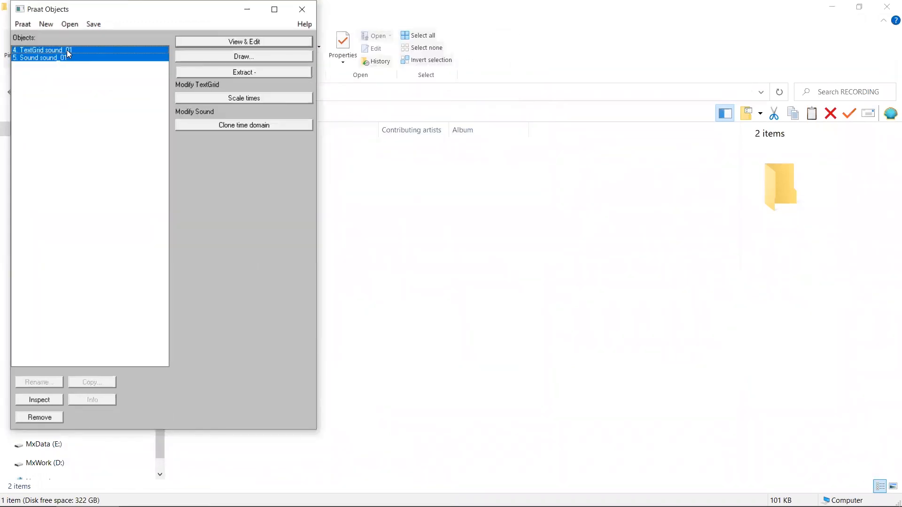
click(254, 42)
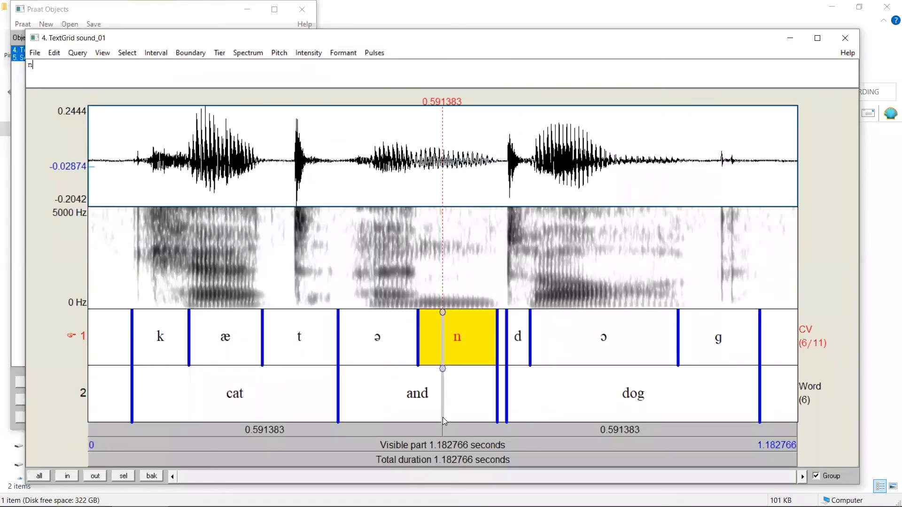
click(274, 405)
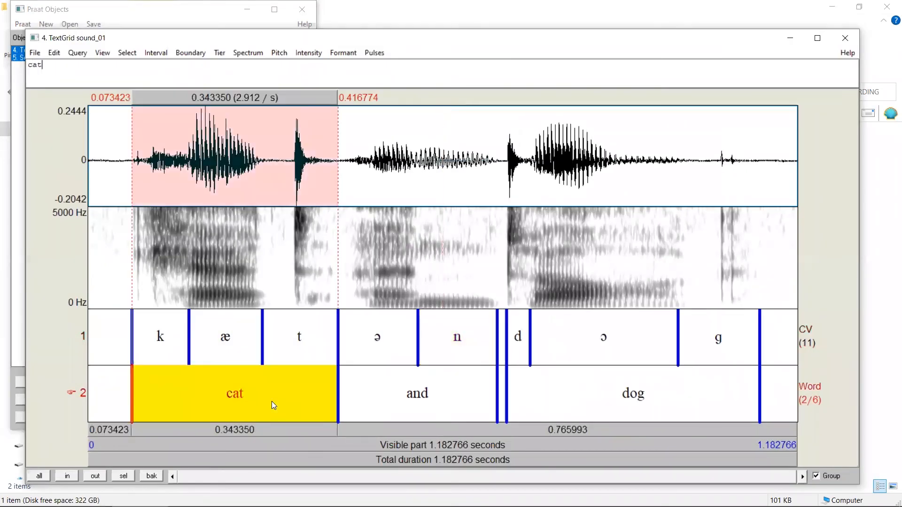